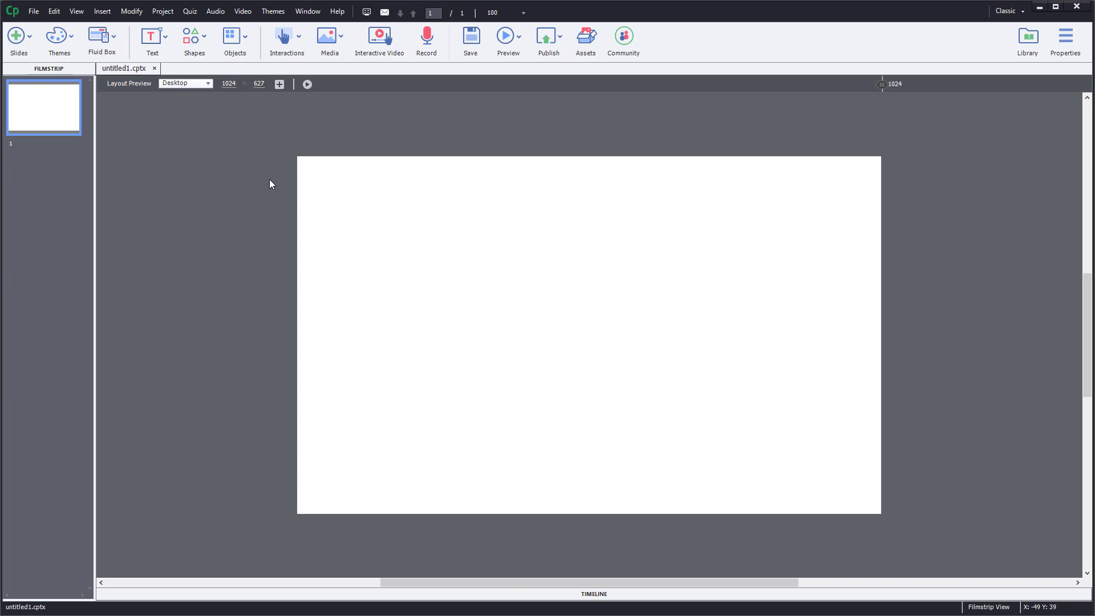
# - Draw a rectangle shape in the slide's upper centre
pyautogui.click(193, 55)
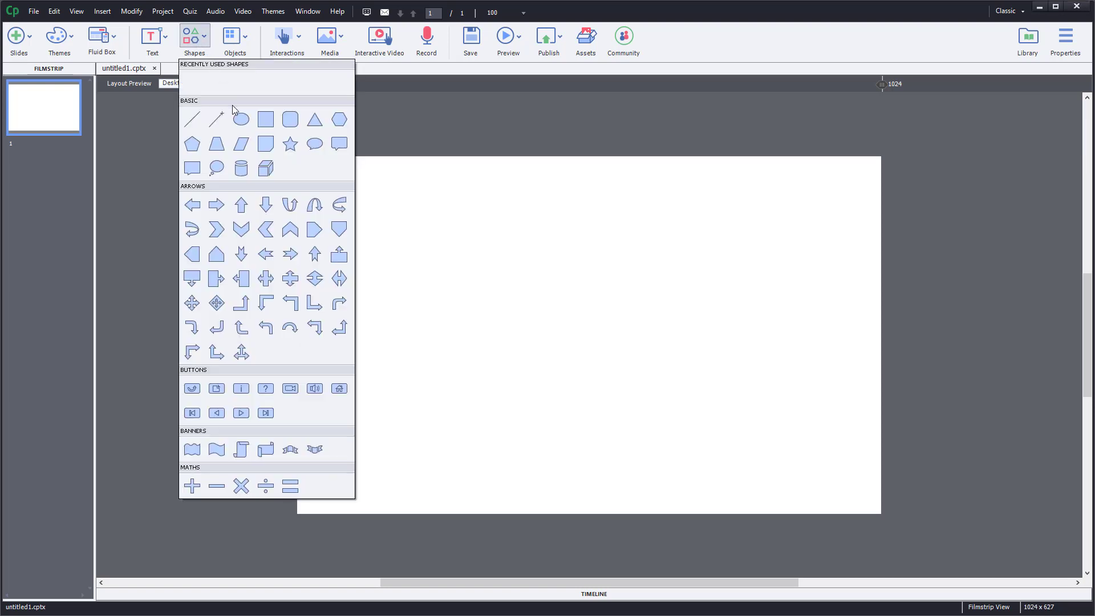
pyautogui.click(265, 120)
pyautogui.moveTo(452, 206); pyautogui.dragTo(705, 353)
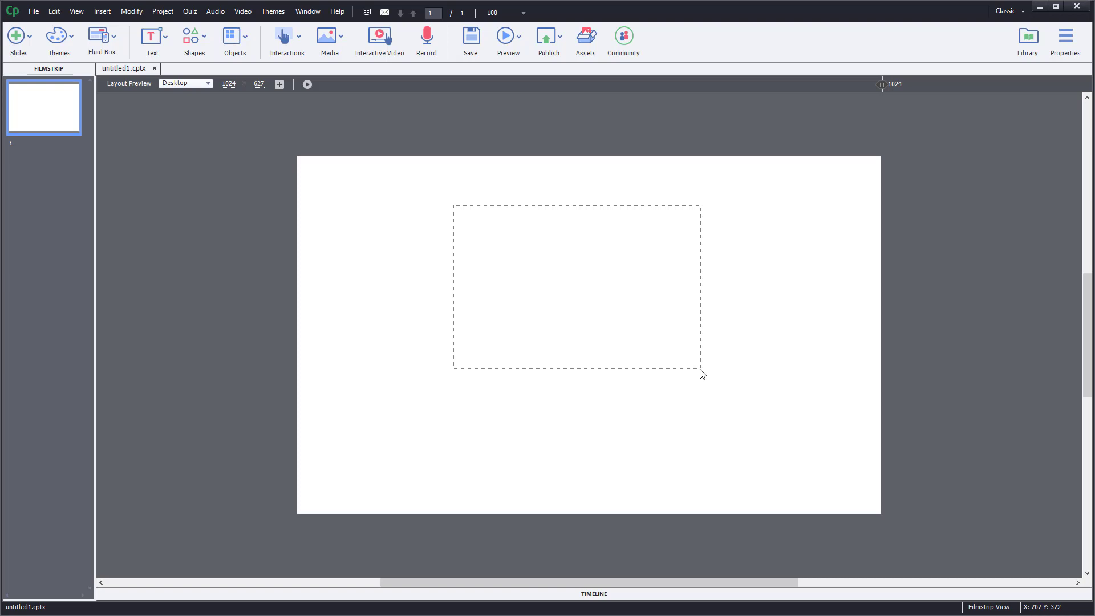
# - Add a text caption reading 'Caption' and move it just below the rectangle
pyautogui.click(166, 38)
pyautogui.click(177, 76)
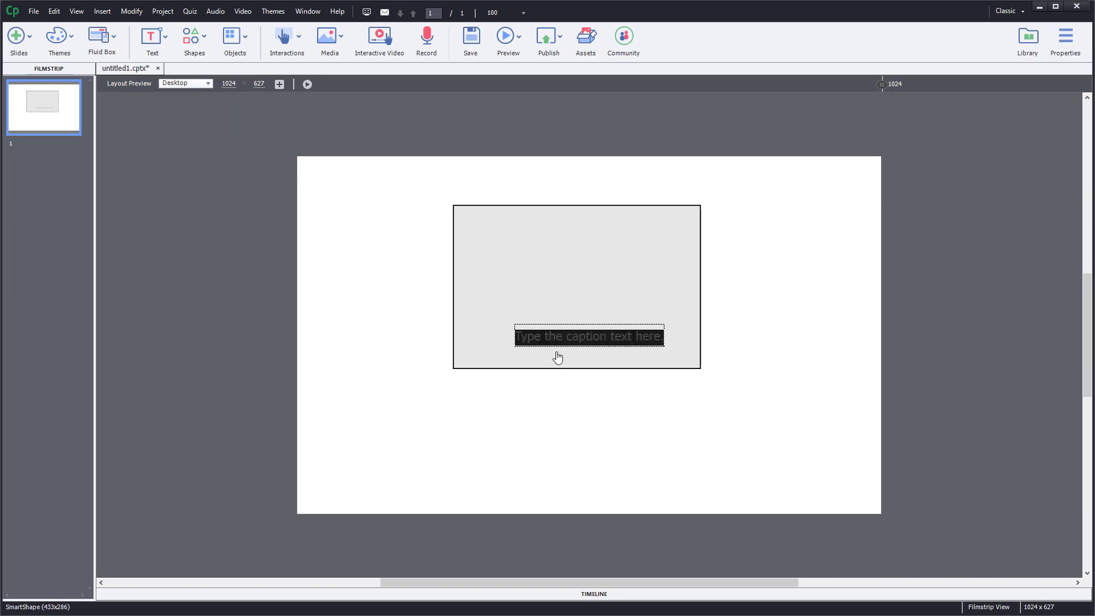
pyautogui.write('Capt')
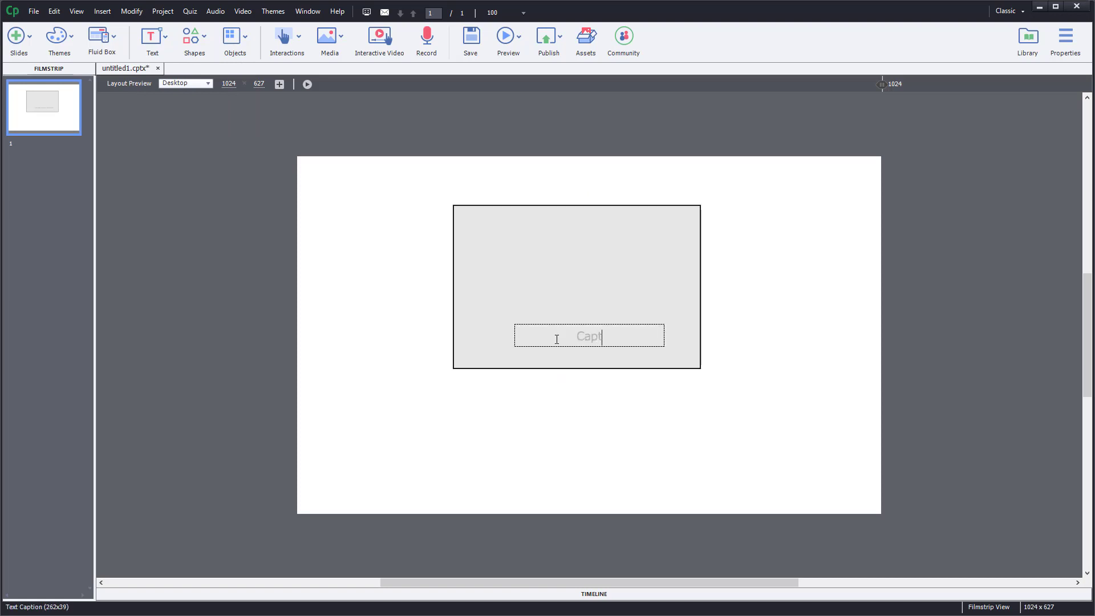
pyautogui.write('ion')
pyautogui.click(610, 454)
pyautogui.click(606, 331)
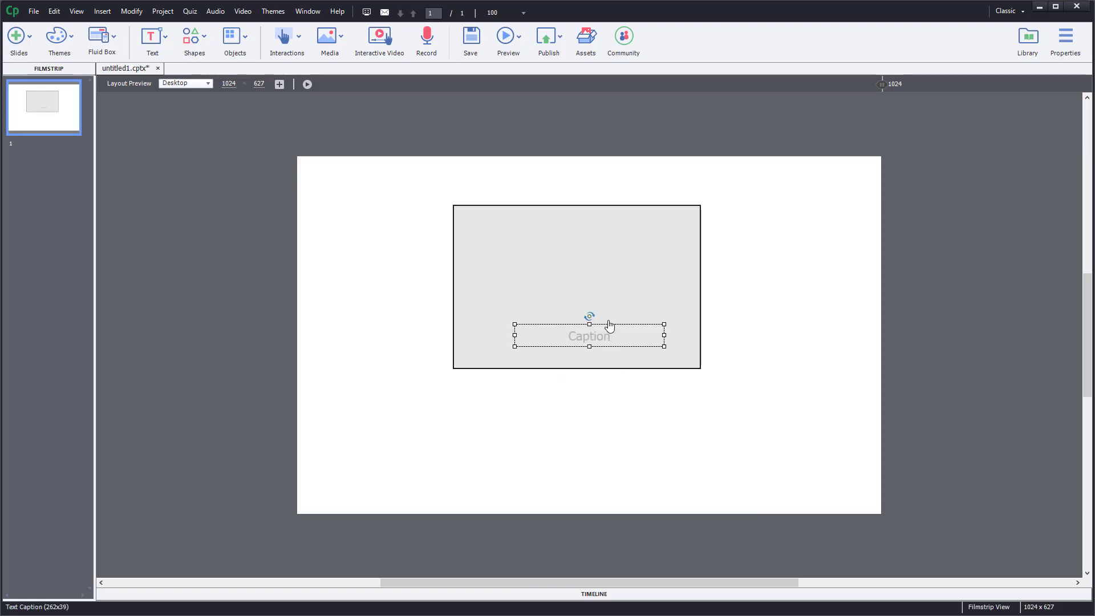
pyautogui.moveTo(604, 337); pyautogui.dragTo(598, 389)
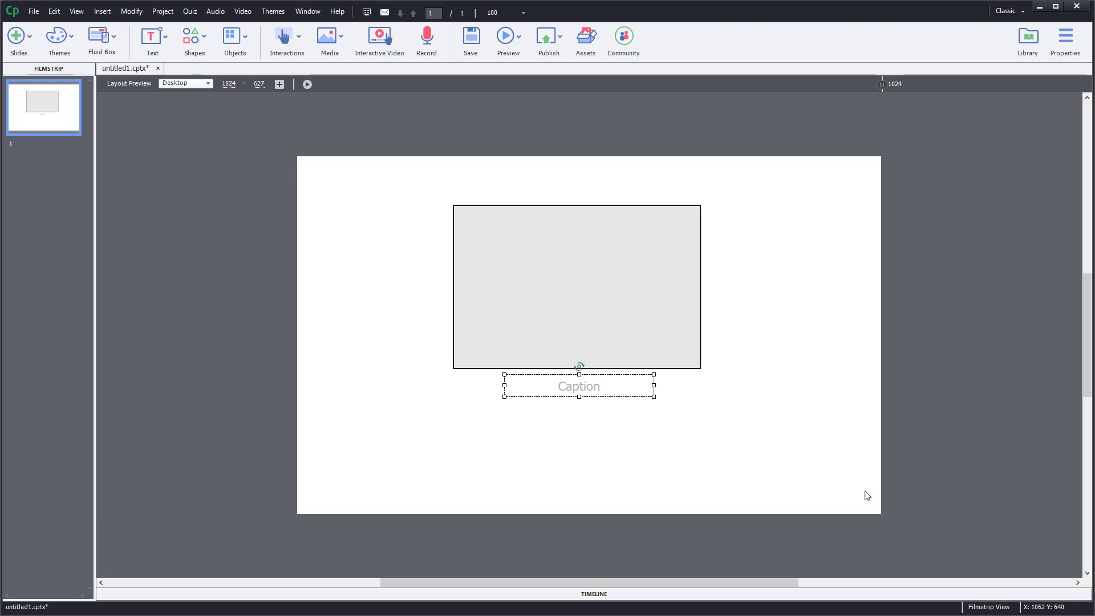
# - Delete both the rectangle and the caption from the slide
pyautogui.moveTo(837, 442); pyautogui.dragTo(343, 129)
pyautogui.press('Delete')
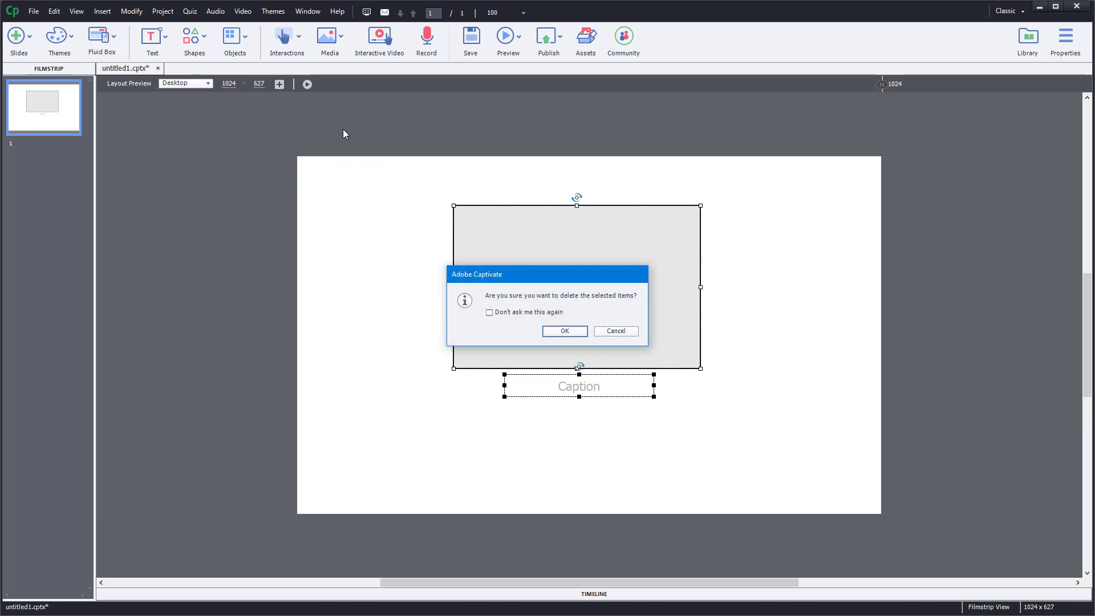
pyautogui.click(565, 330)
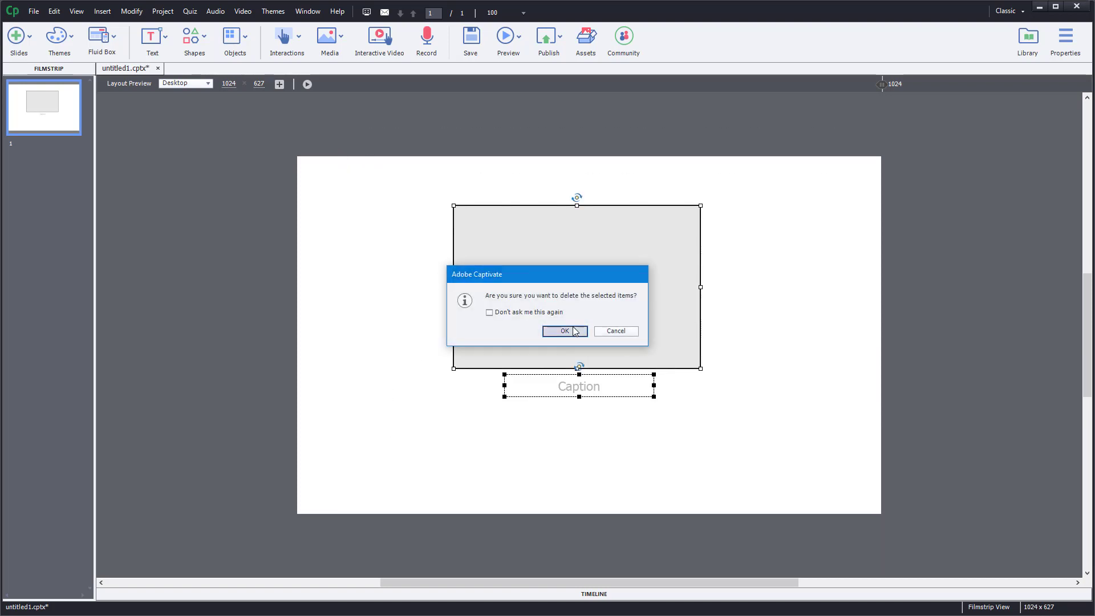
# - Insert a three-column horizontal fluid box, narrowing the left column and widening the middle
pyautogui.click(111, 40)
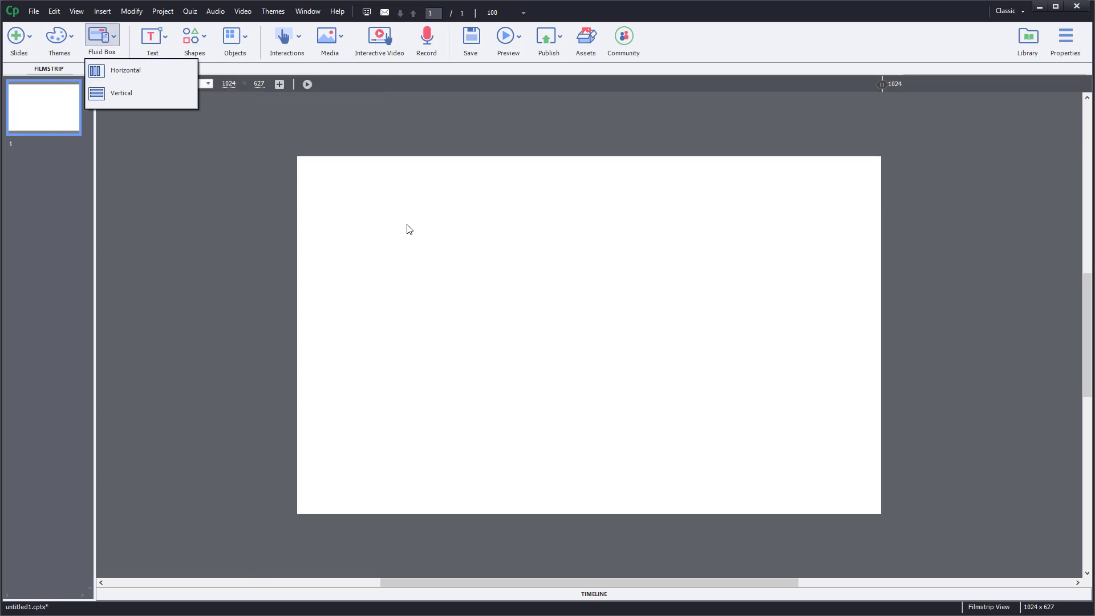
pyautogui.click(490, 337)
pyautogui.click(494, 328)
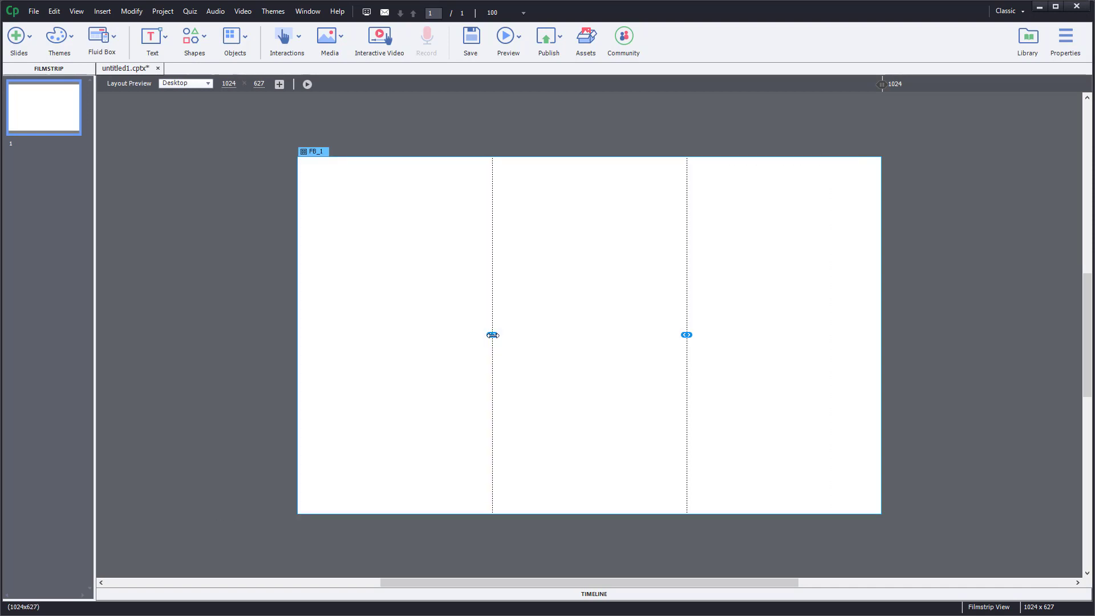
pyautogui.moveTo(492, 335); pyautogui.dragTo(379, 334)
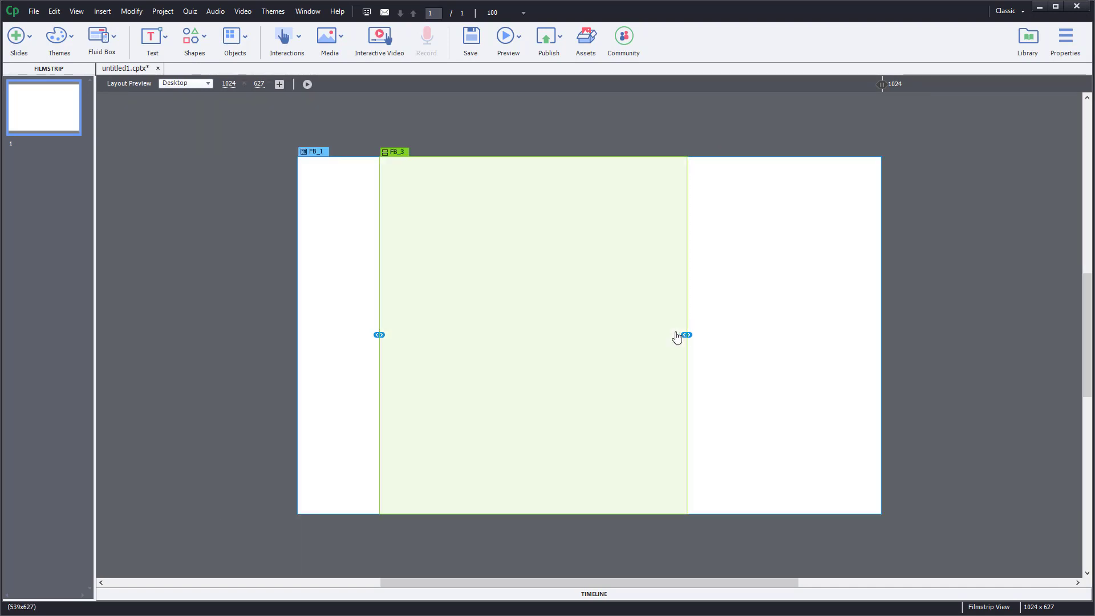
pyautogui.moveTo(686, 335); pyautogui.dragTo(806, 344)
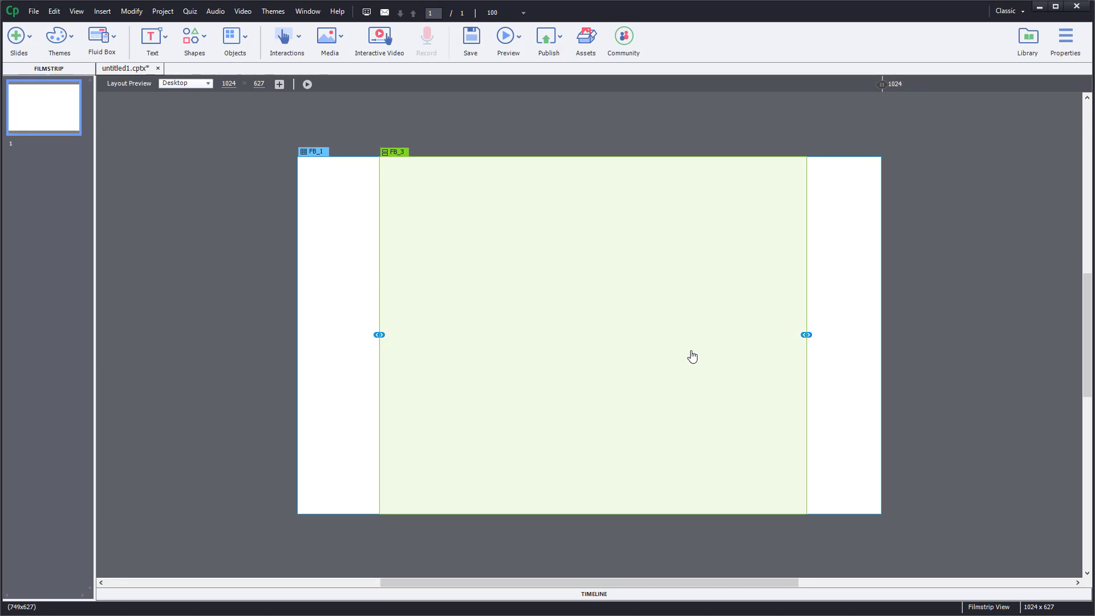
# - Split middle column FB_3 into three vertical rows, enlarging the centre row FB_6
pyautogui.click(610, 309)
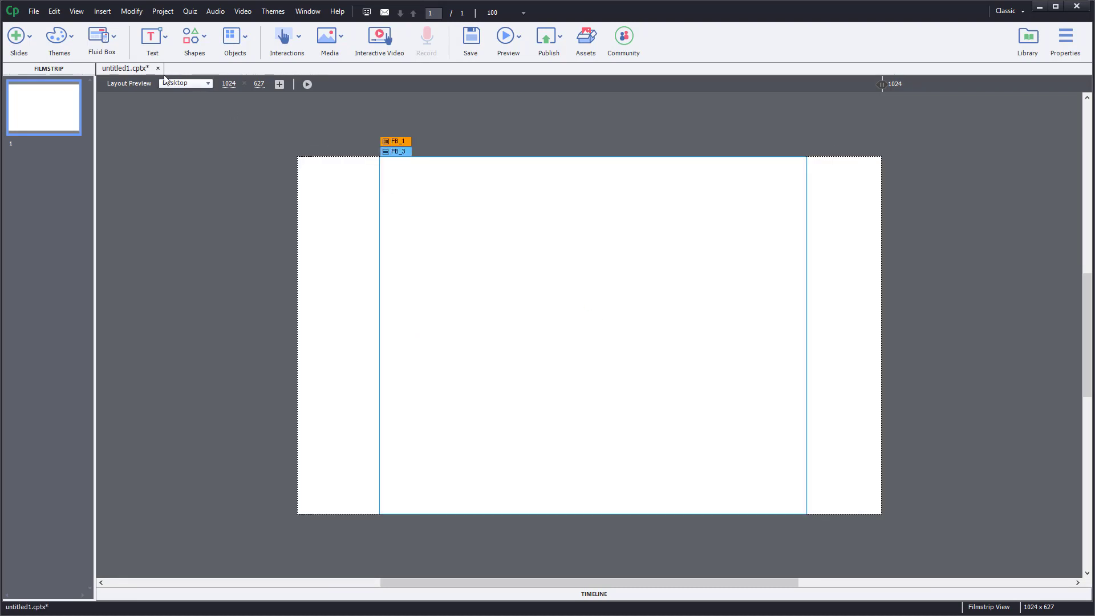
pyautogui.click(112, 40)
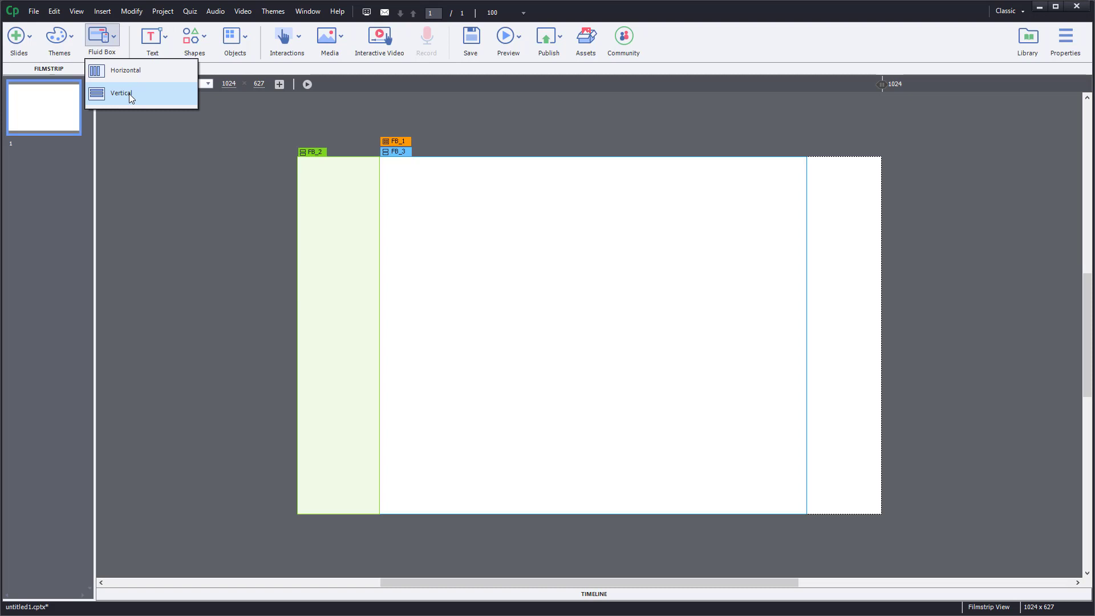
pyautogui.moveTo(129, 94)
pyautogui.click(212, 130)
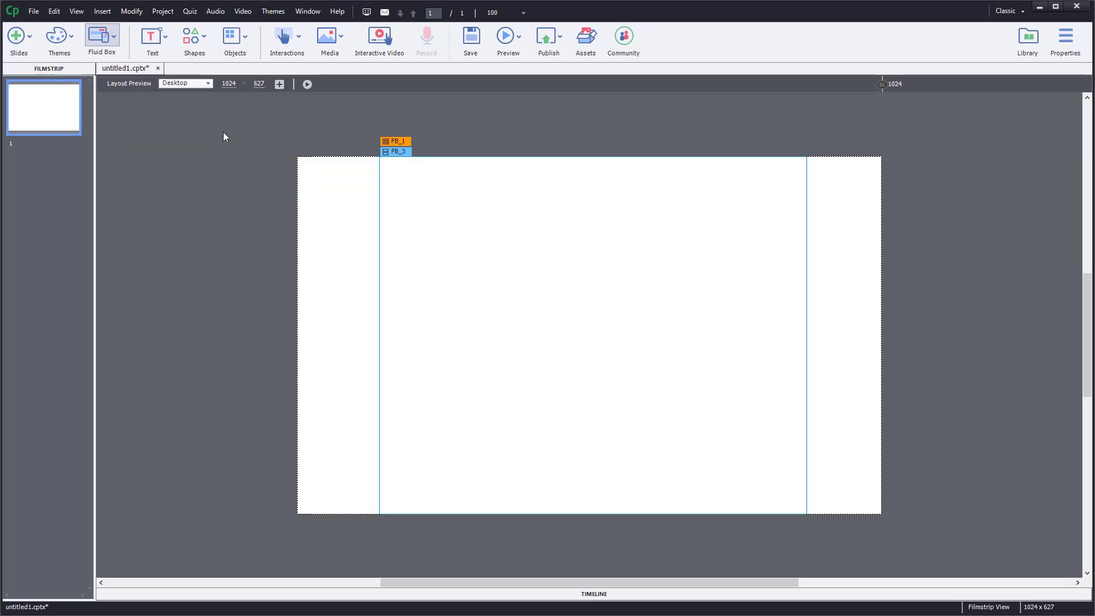
pyautogui.moveTo(593, 240); pyautogui.dragTo(592, 208)
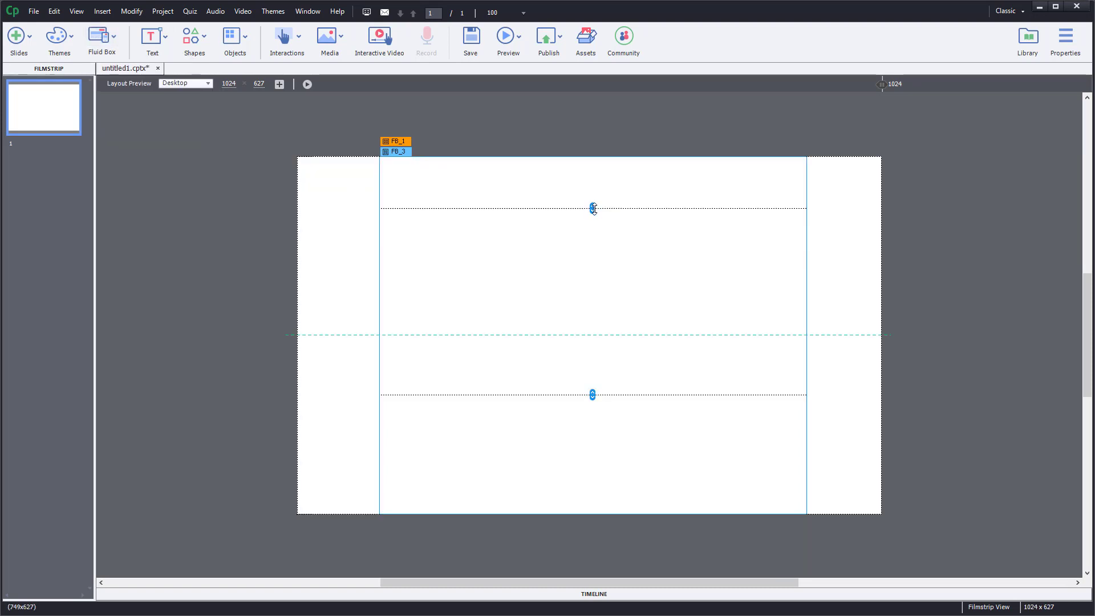
pyautogui.moveTo(592, 393); pyautogui.dragTo(591, 463)
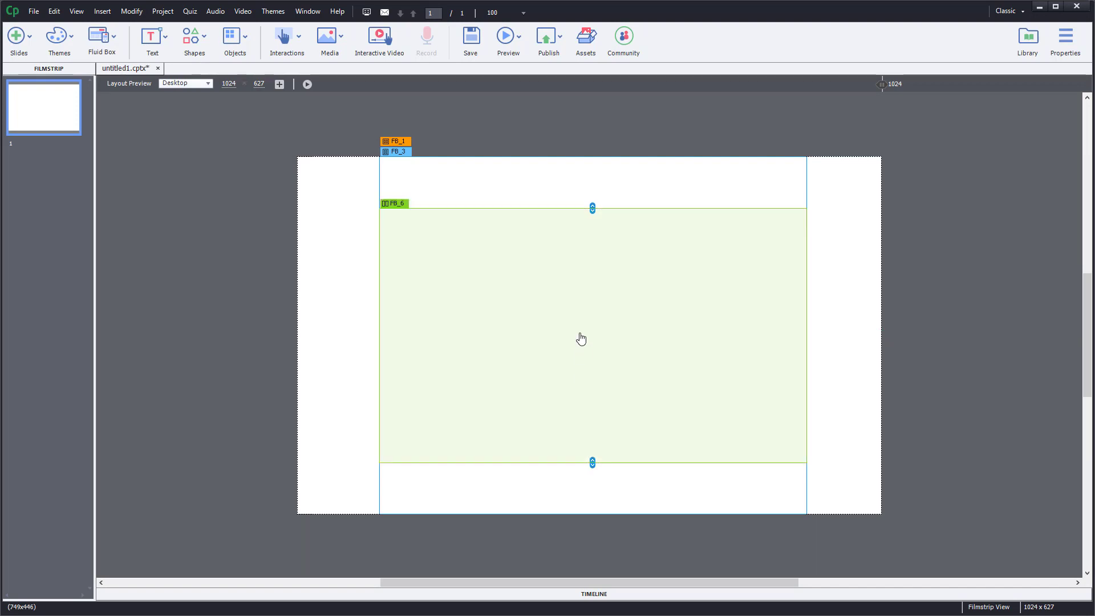
pyautogui.click(580, 338)
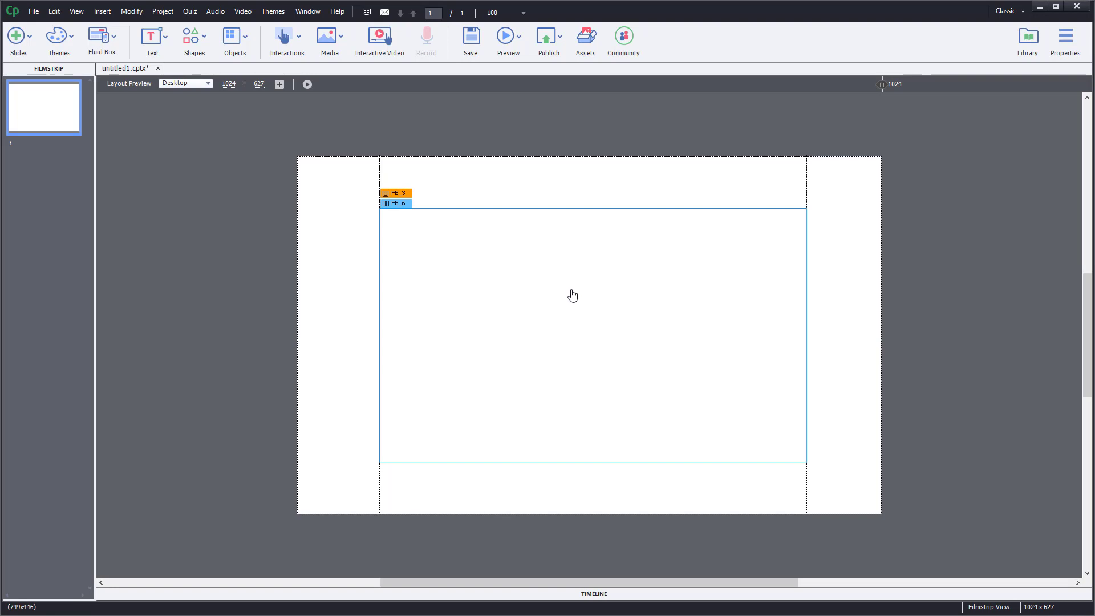
pyautogui.click(316, 48)
# - Insert the image beautiful-beach-scene-nz.jpg into the FB_6 row
pyautogui.click(363, 98)
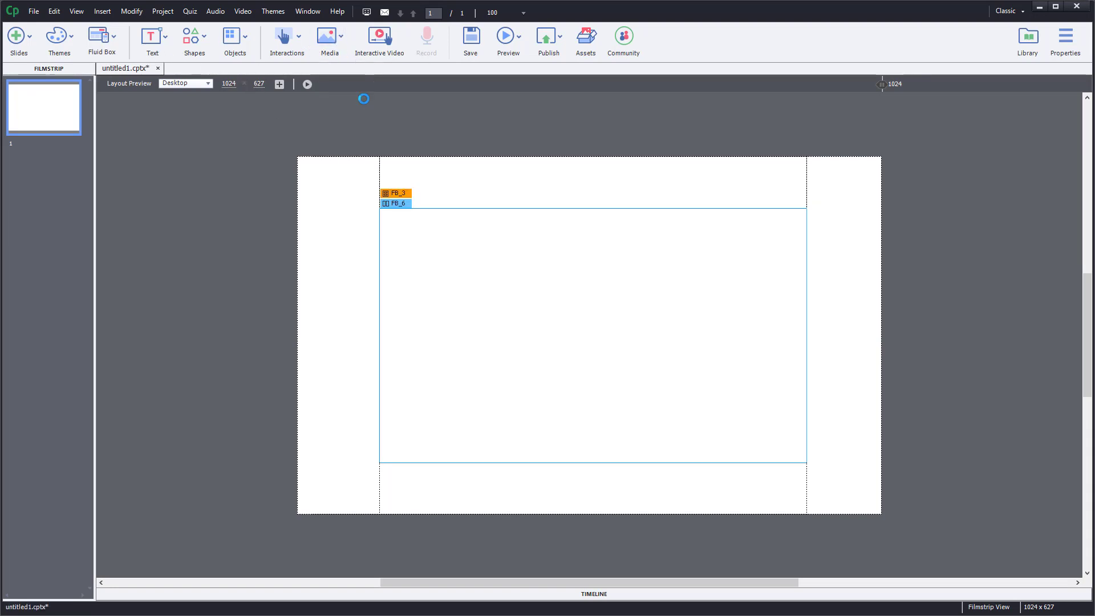
pyautogui.click(123, 92)
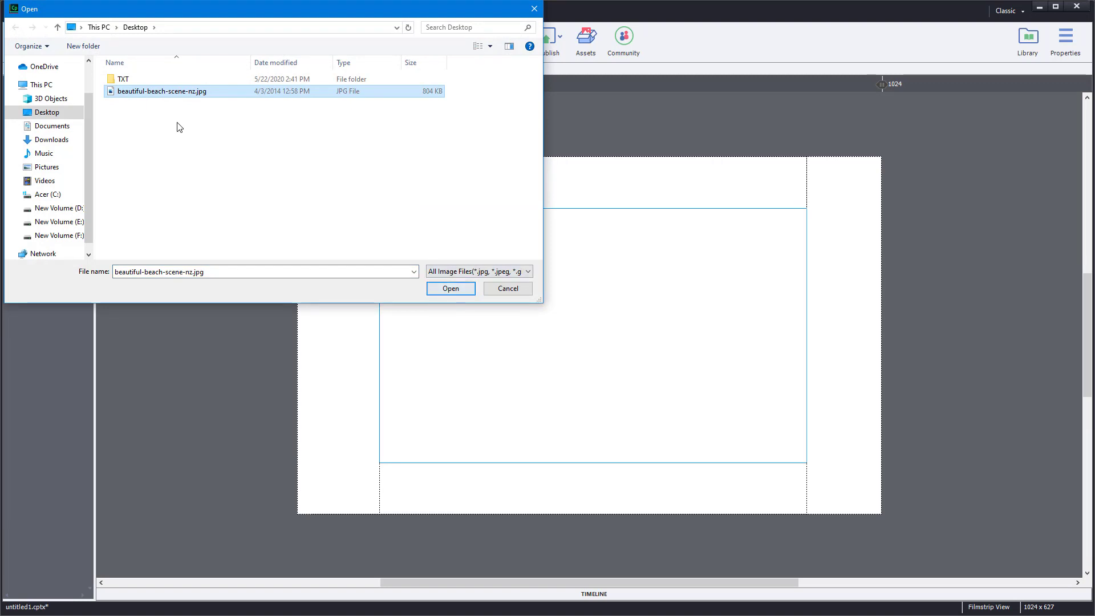
pyautogui.click(451, 290)
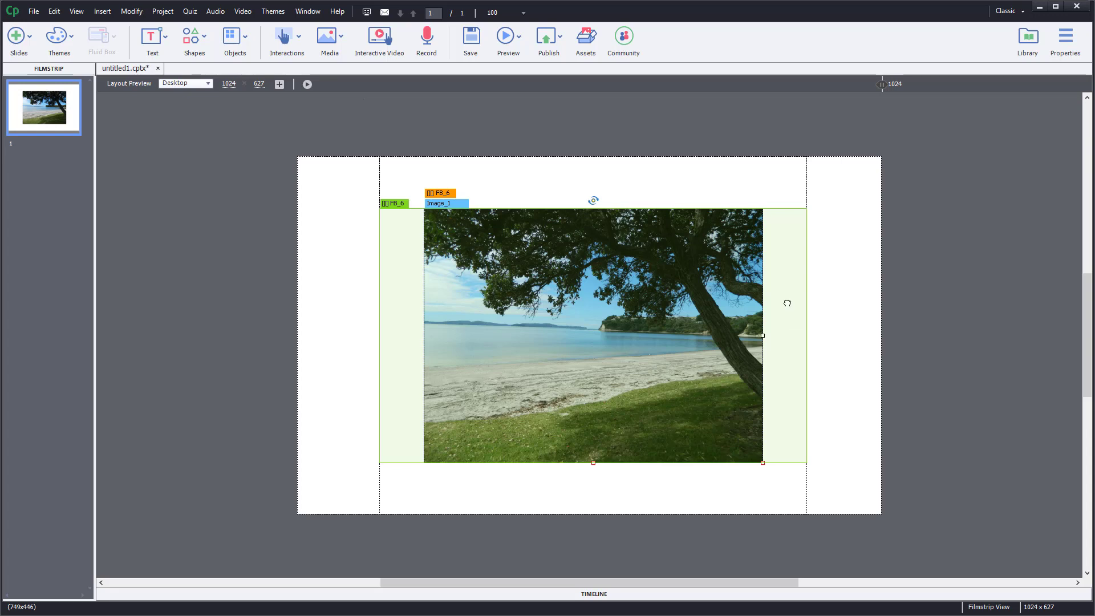
# - Add a text caption with the outer fluid box FB_1 selected
pyautogui.click(787, 303)
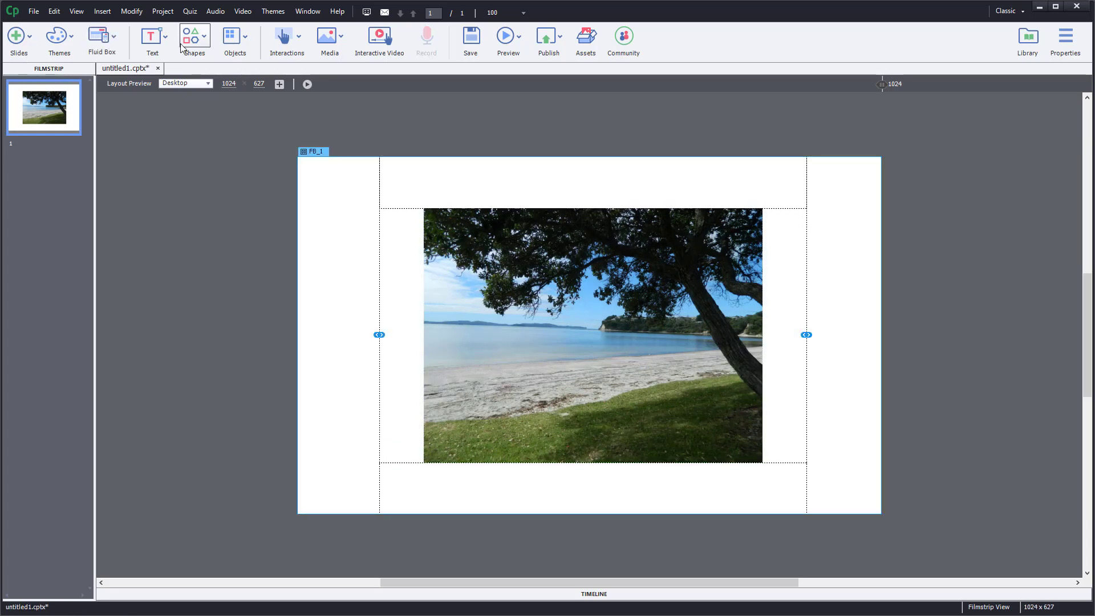
pyautogui.click(168, 44)
pyautogui.click(191, 80)
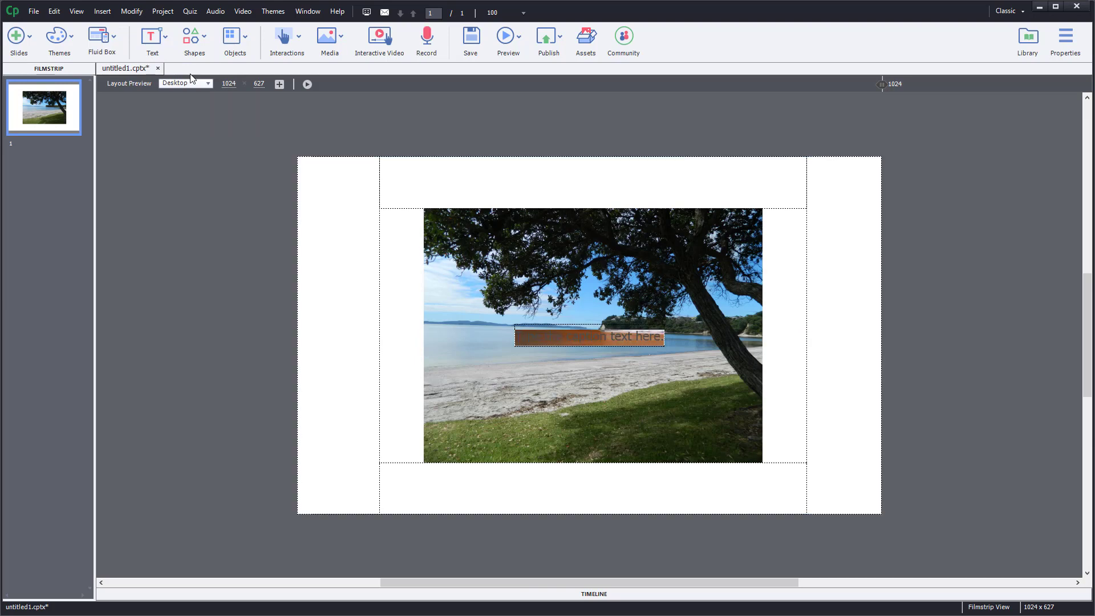
# - Delete the stray text caption on the beach photo, leaving FB_6 selected
pyautogui.click(727, 337)
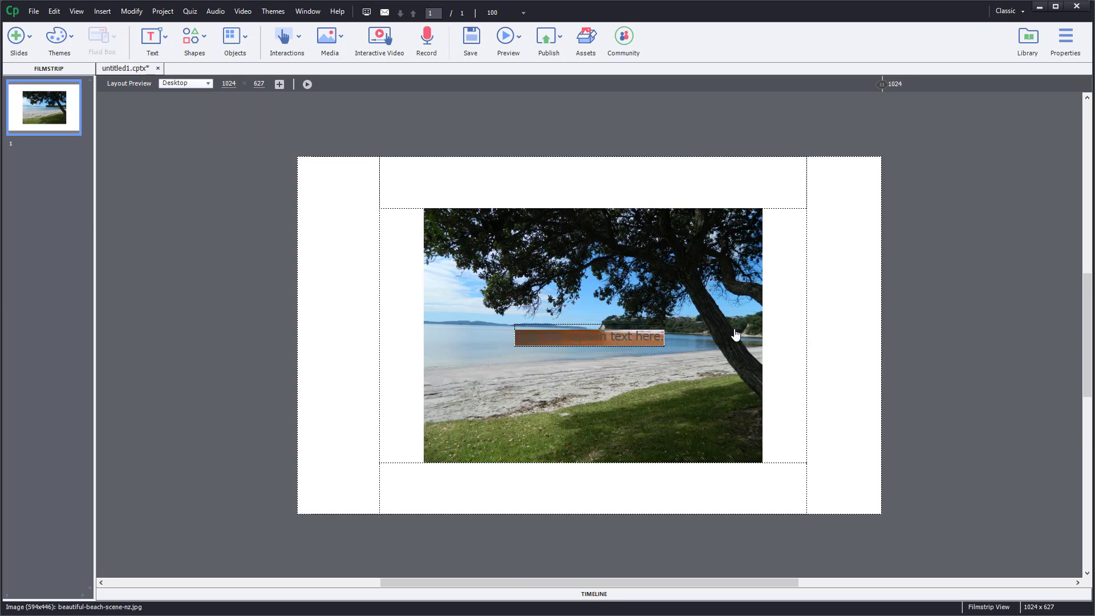
pyautogui.click(632, 335)
pyautogui.press('Delete')
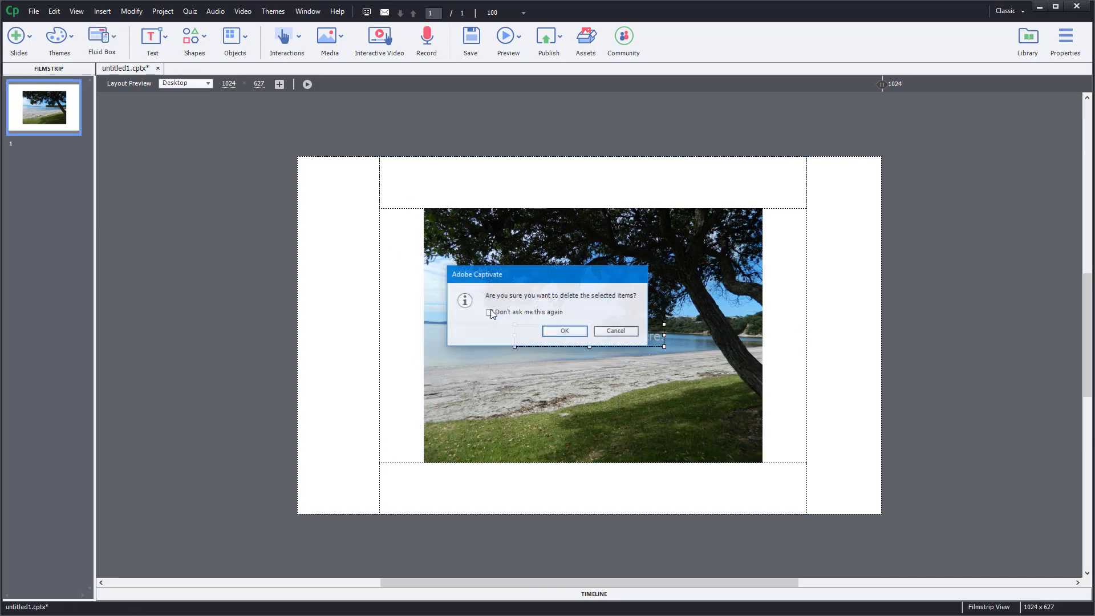
pyautogui.click(557, 331)
pyautogui.click(386, 216)
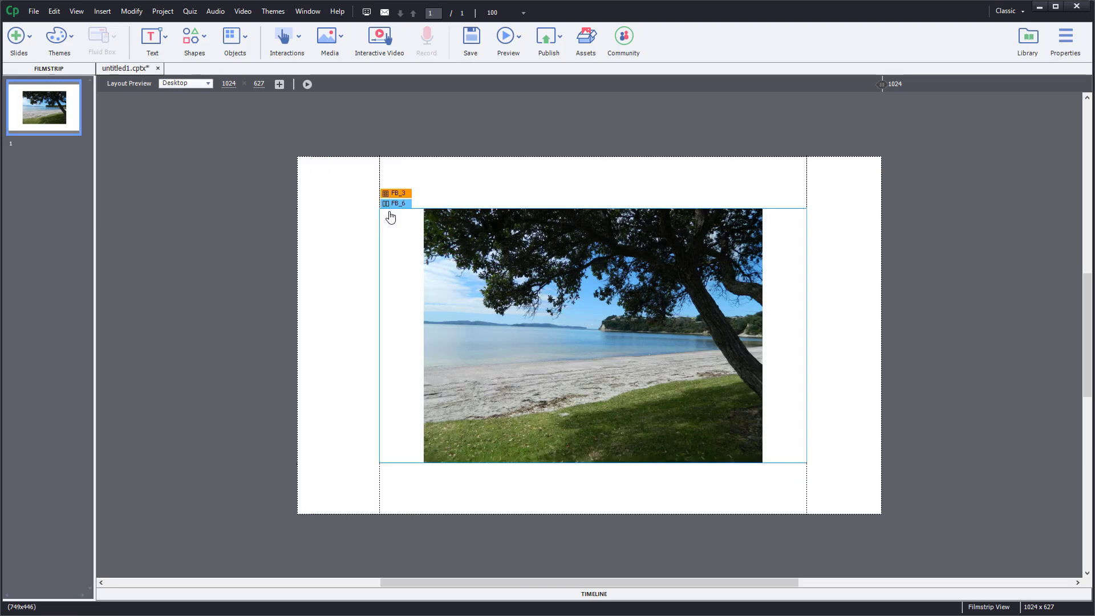
# - Add a text caption to FB_6 and replace its placeholder with 'Beach Area'
pyautogui.click(152, 39)
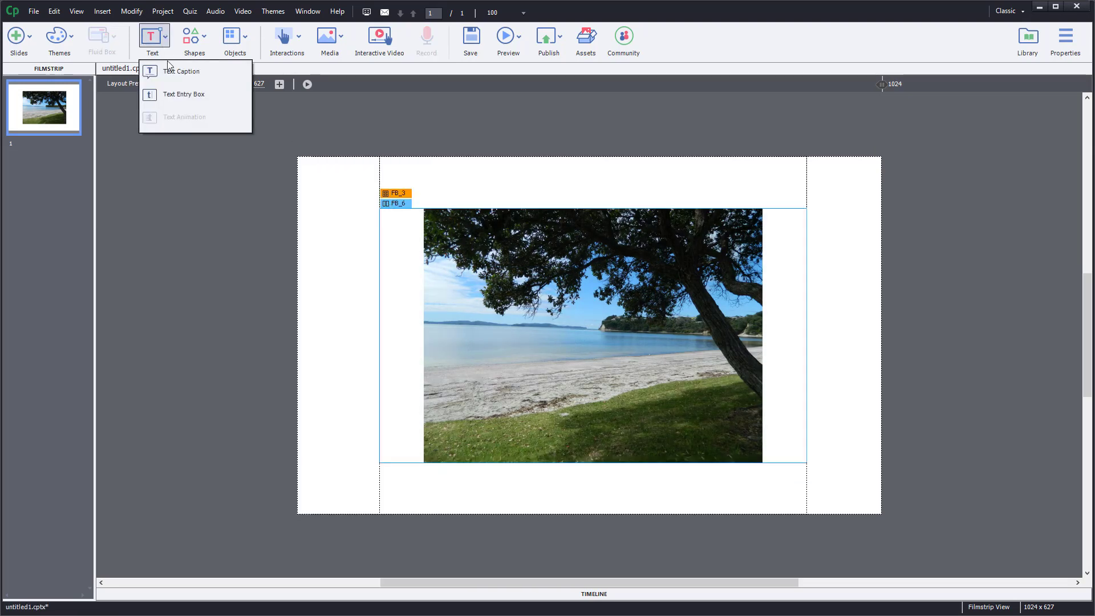
pyautogui.click(174, 69)
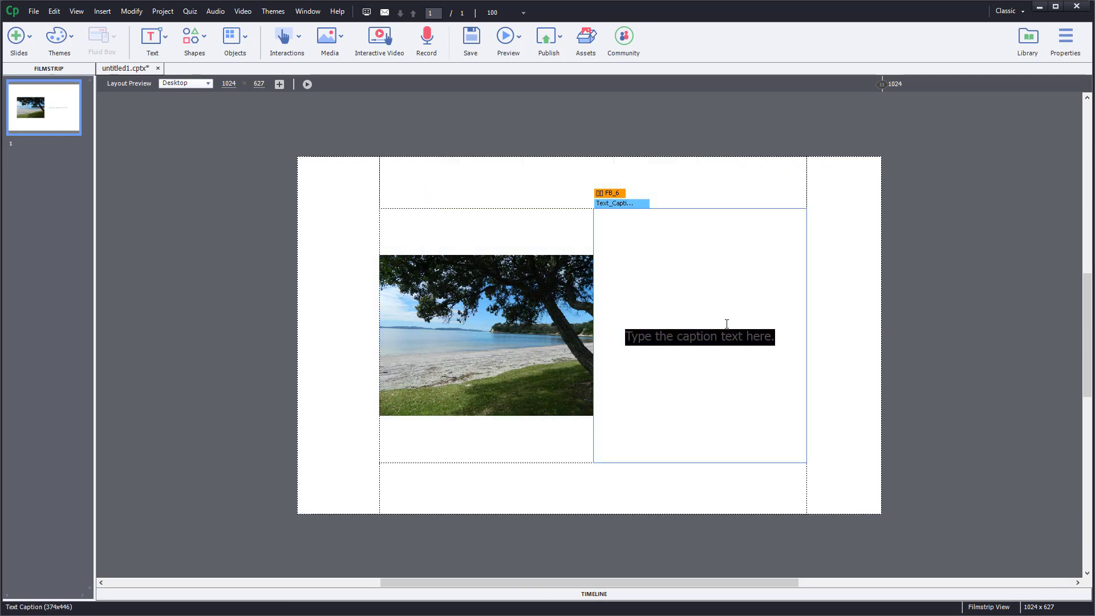
pyautogui.click(679, 336)
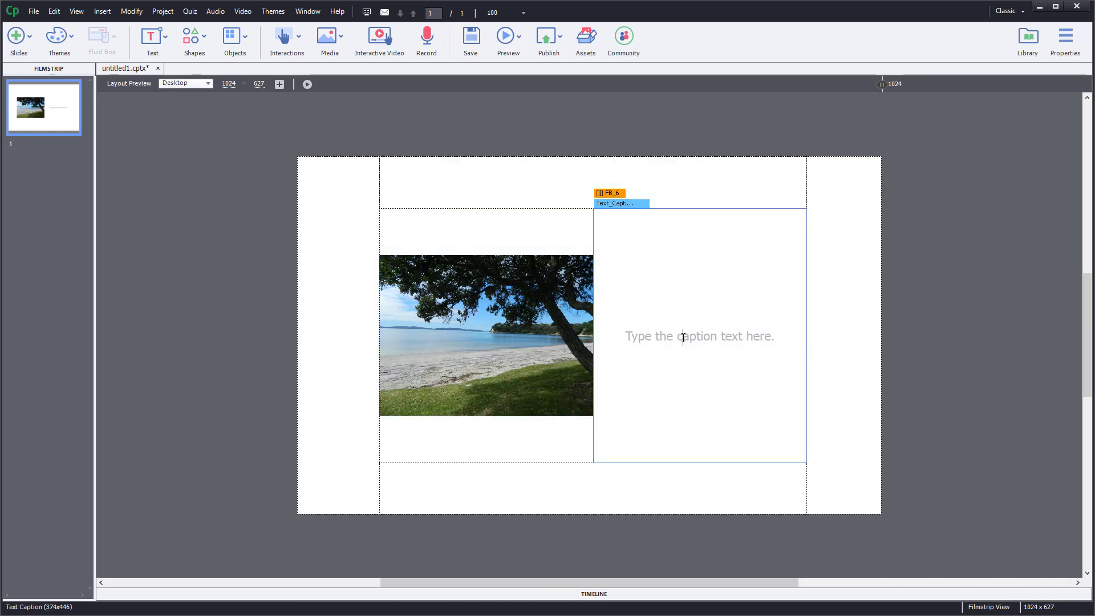
pyautogui.tripleClick(678, 335)
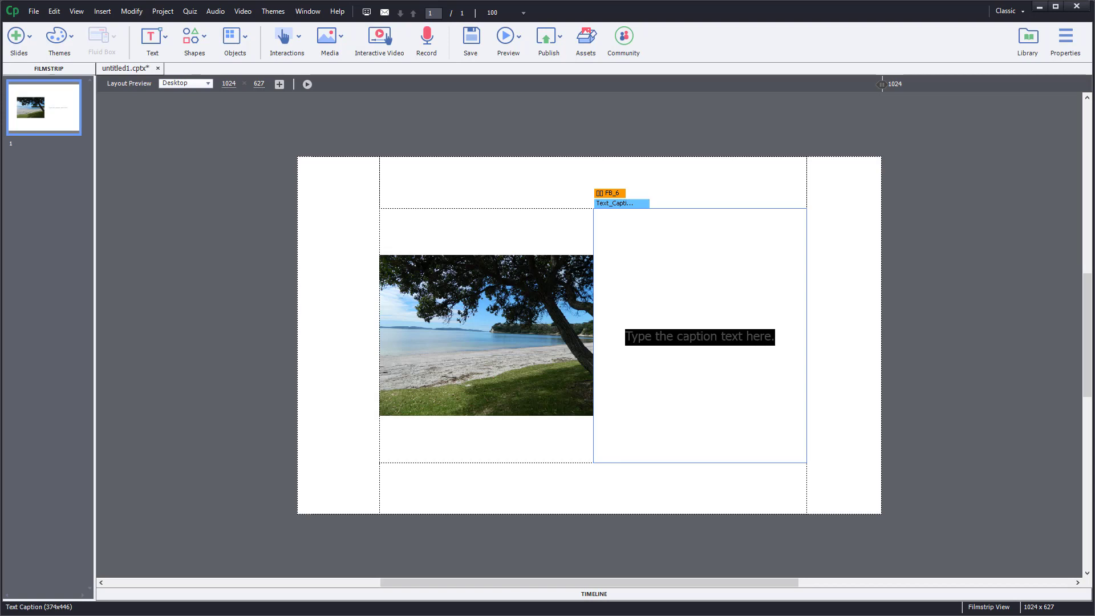
pyautogui.write('Beach')
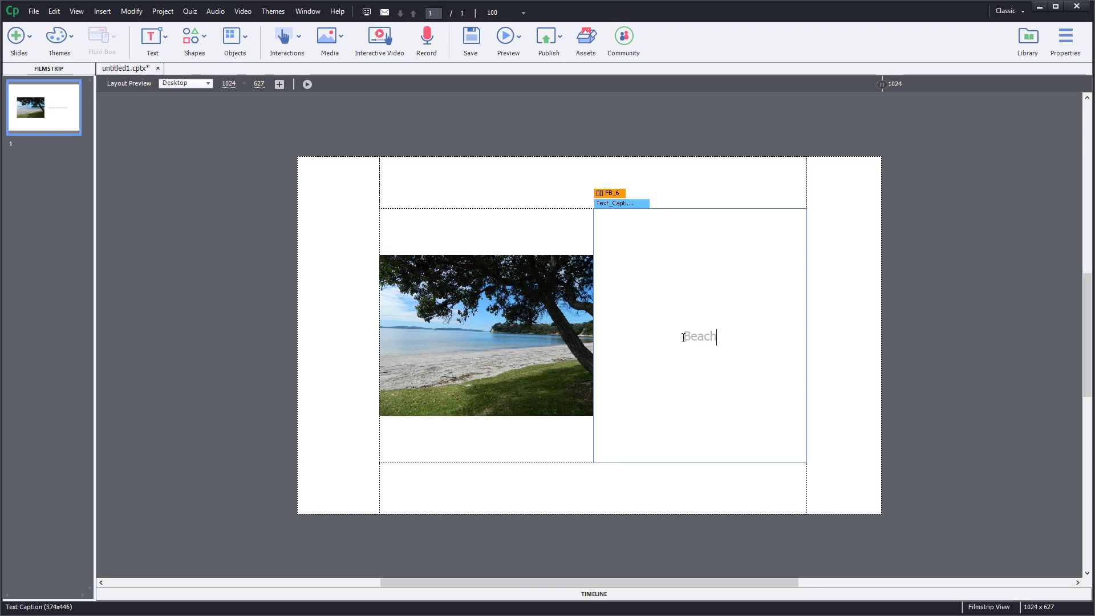
pyautogui.write(' Area')
pyautogui.click(977, 295)
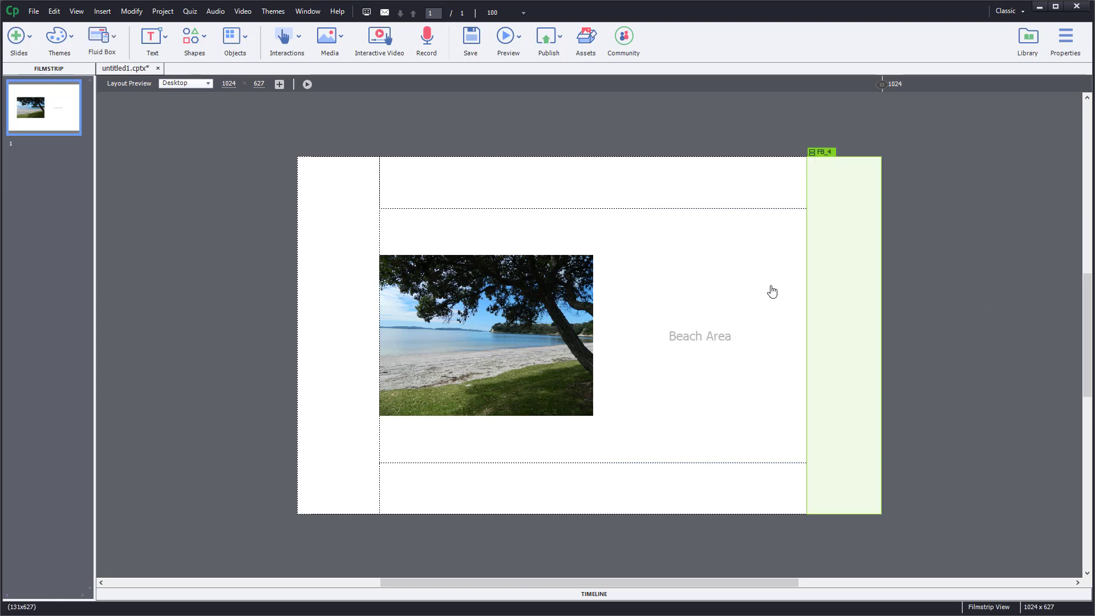
pyautogui.click(698, 344)
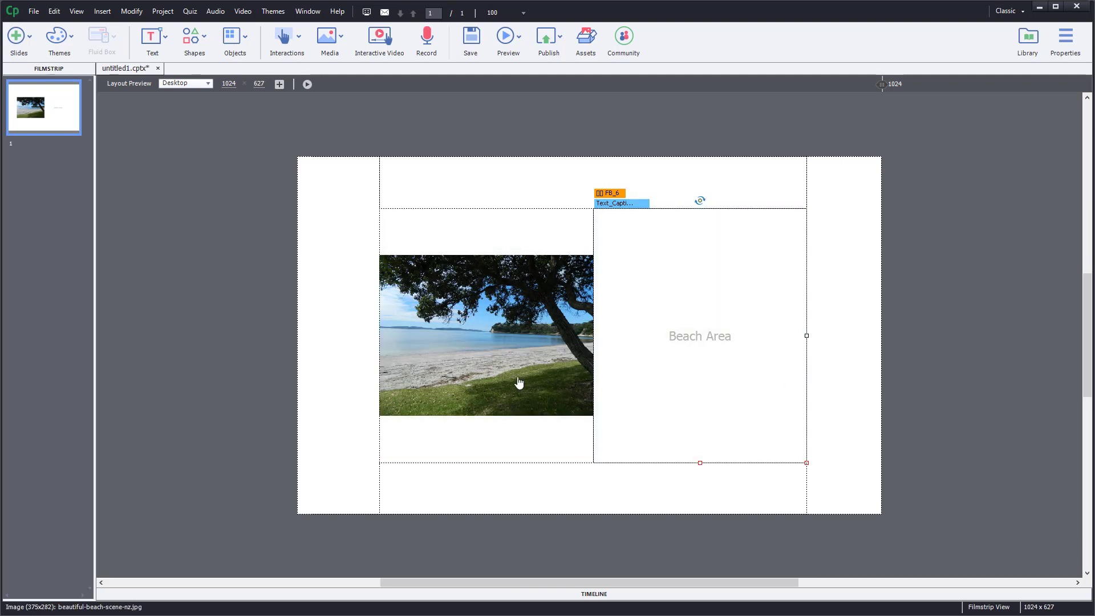
pyautogui.click(582, 363)
pyautogui.click(690, 339)
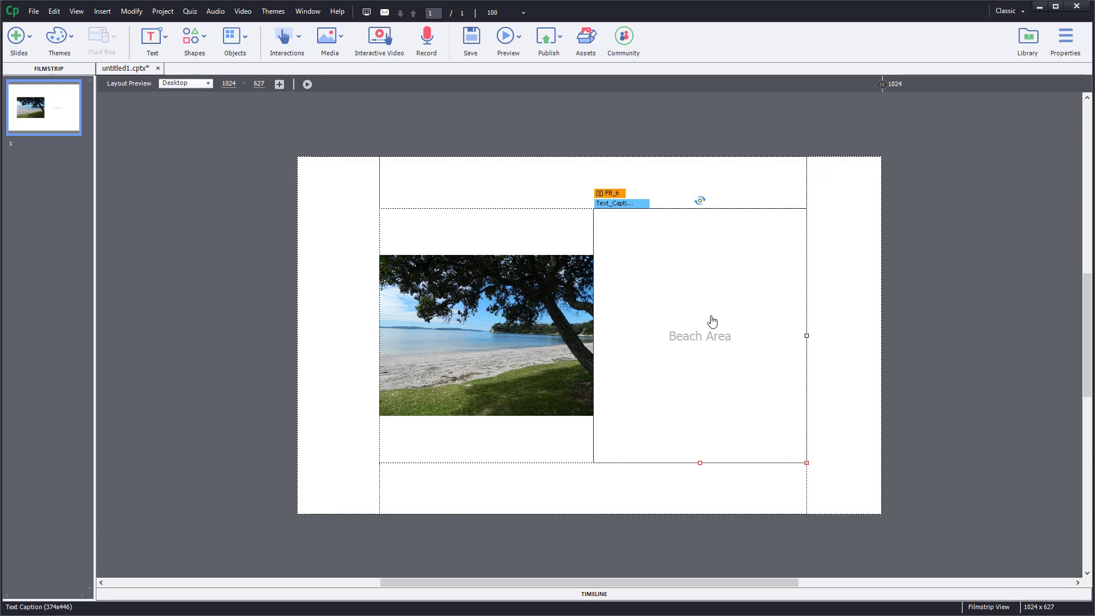
pyautogui.moveTo(639, 354); pyautogui.dragTo(400, 224)
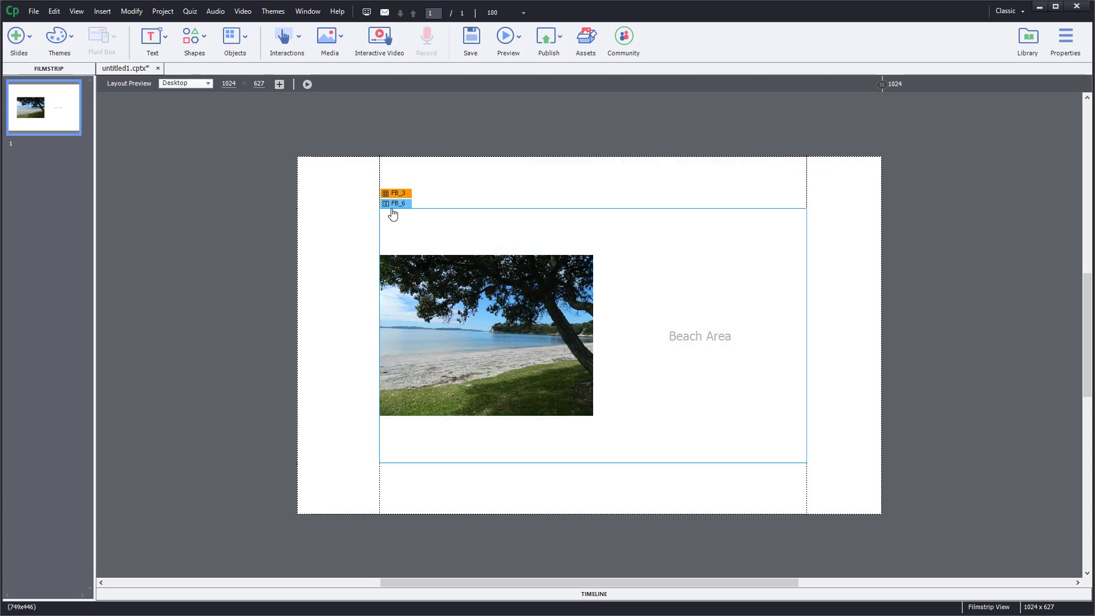
# - Set FB_6 Content Flow to Vertical and shrink the caption's height so the photo grows
pyautogui.click(1063, 40)
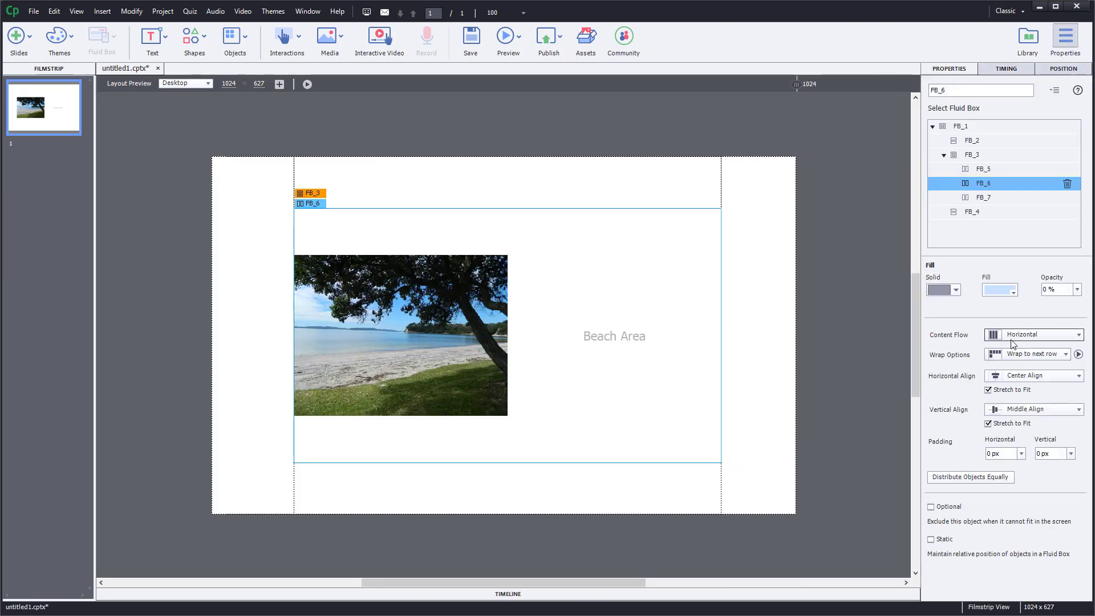
pyautogui.click(1017, 340)
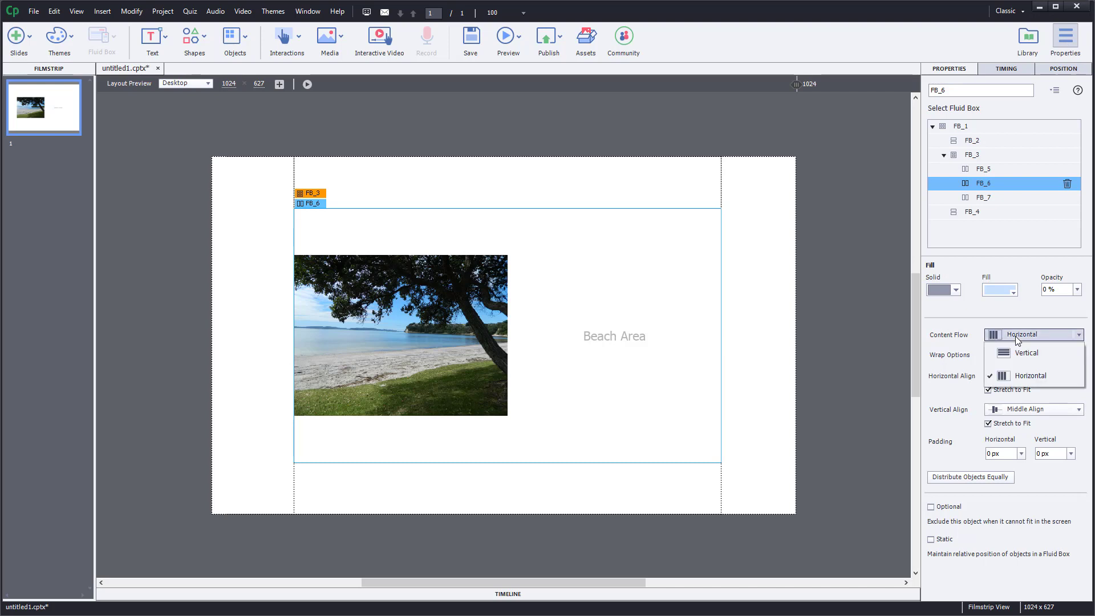
pyautogui.click(1025, 355)
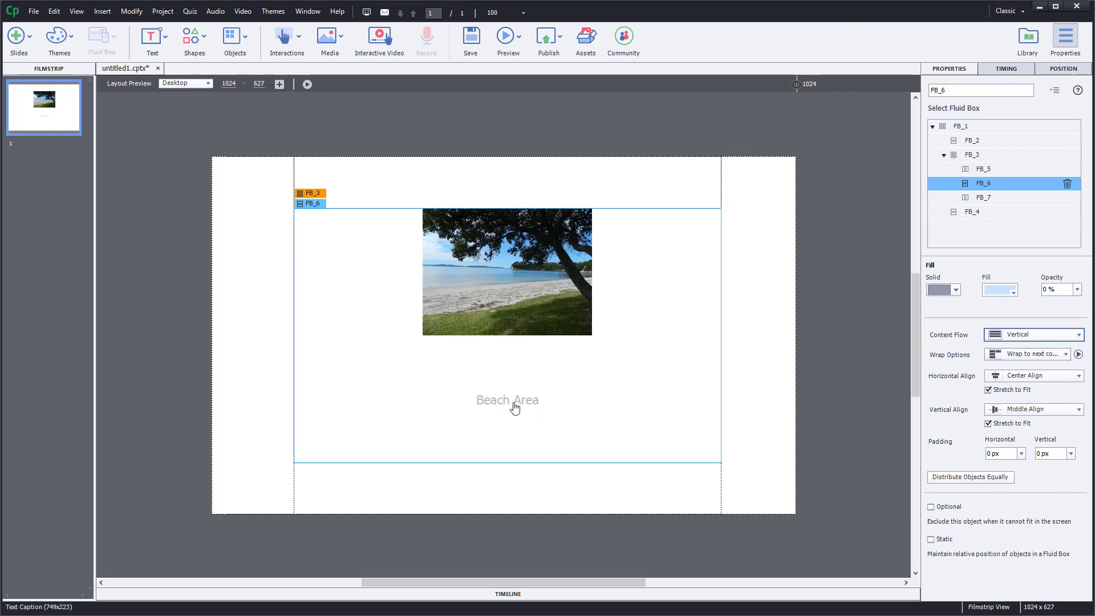
pyautogui.click(617, 393)
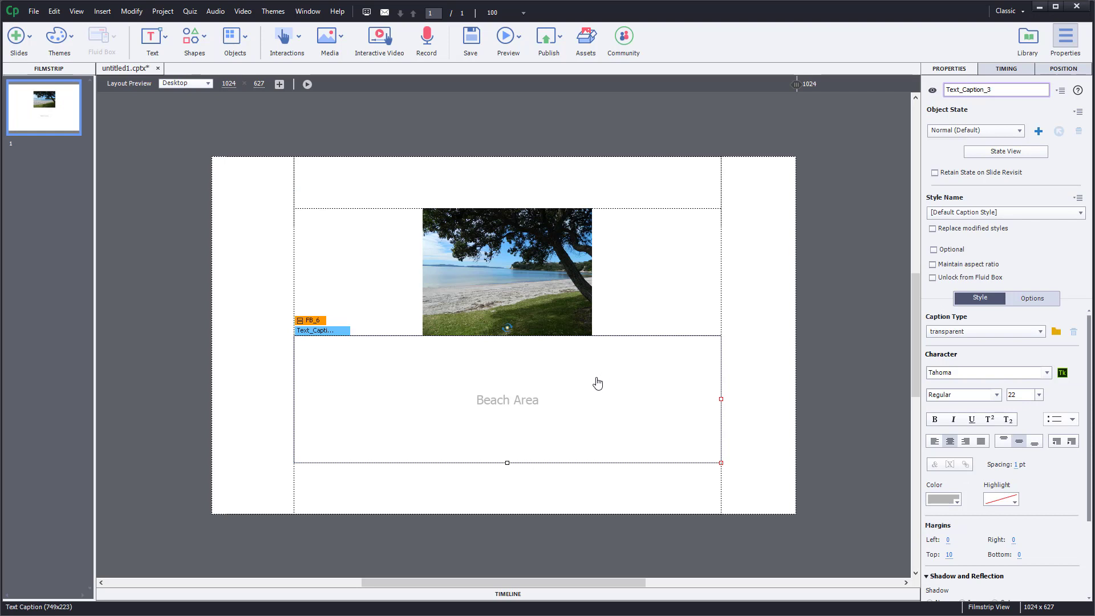
pyautogui.moveTo(507, 463); pyautogui.dragTo(508, 418)
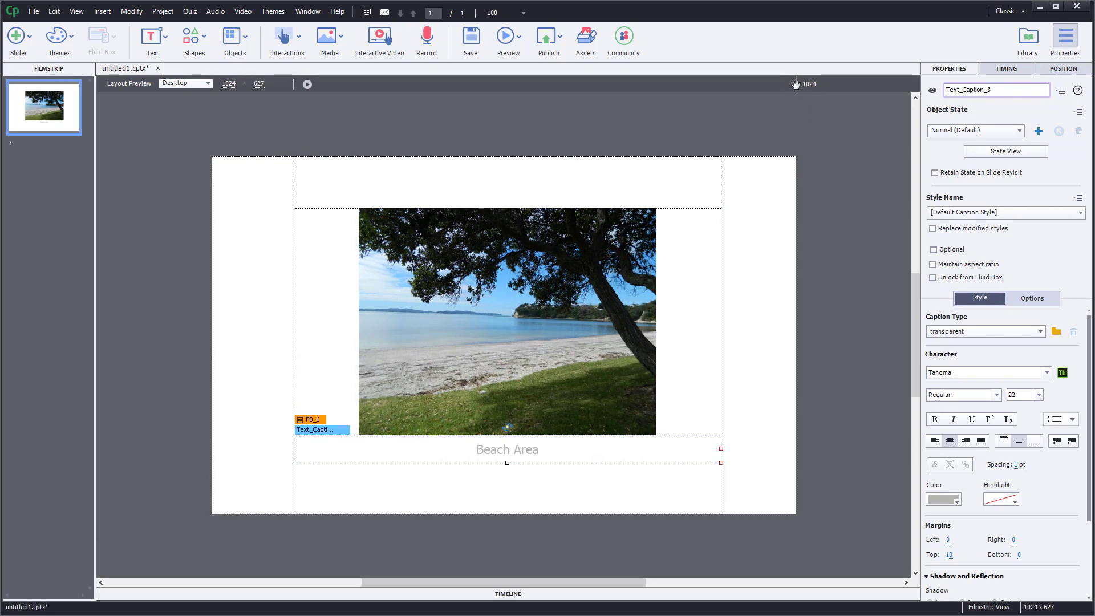
# - Preview the layout at a narrower width, then restore the 1024 desktop width
pyautogui.moveTo(796, 85)
pyautogui.mouseDown()
pyautogui.moveTo(635, 90)
pyautogui.moveTo(638, 139)
pyautogui.mouseUp()
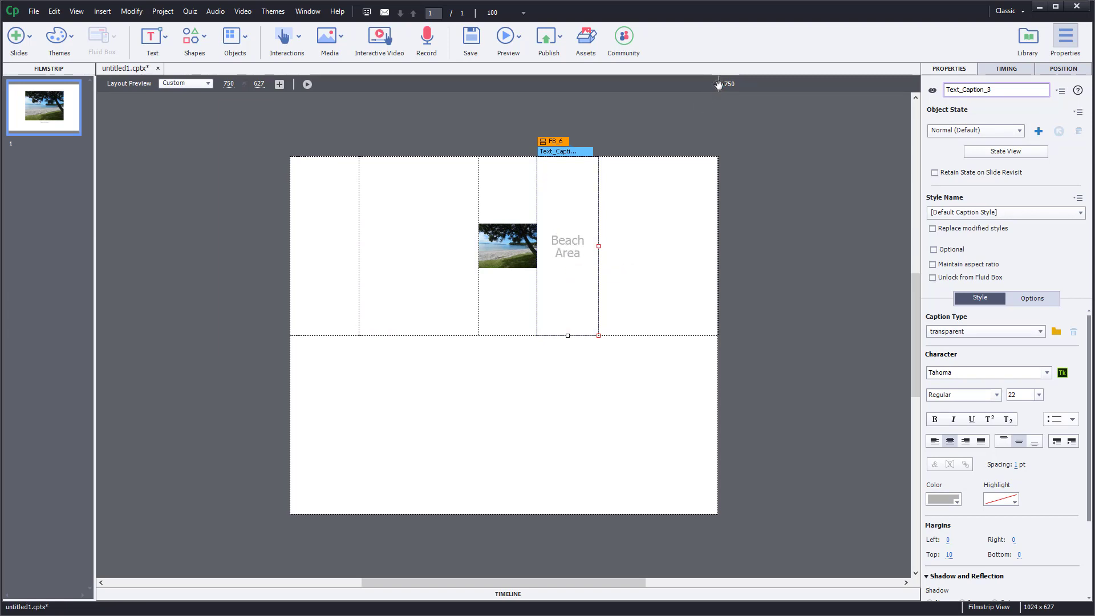
pyautogui.moveTo(719, 84); pyautogui.dragTo(797, 84)
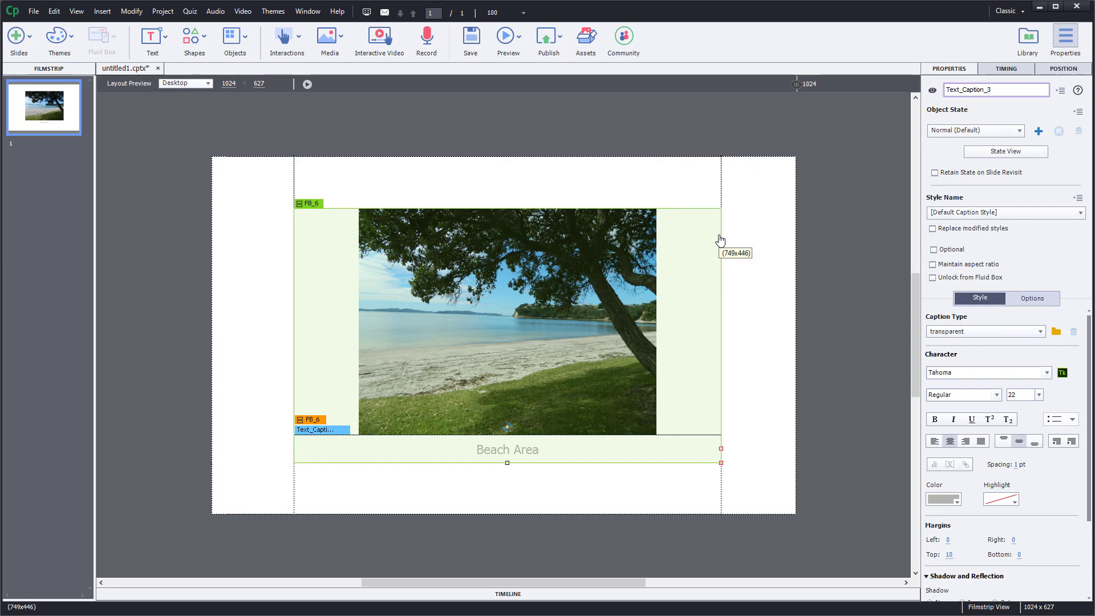
pyautogui.click(700, 223)
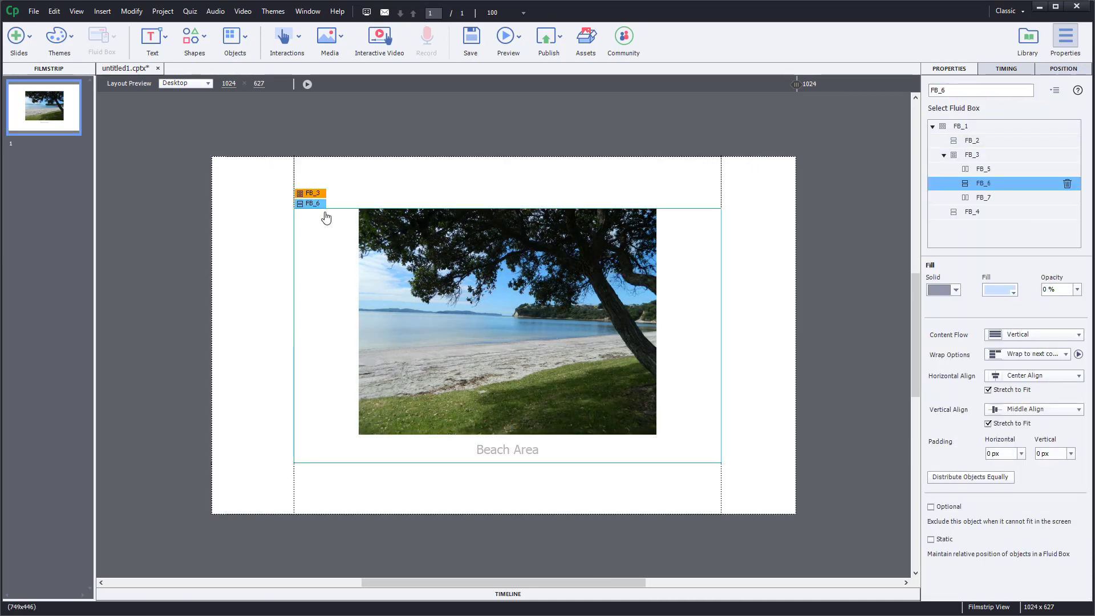
# - Set FB_6 Wrap Options to Squeeze in a column and preview at 736 width
pyautogui.click(1012, 359)
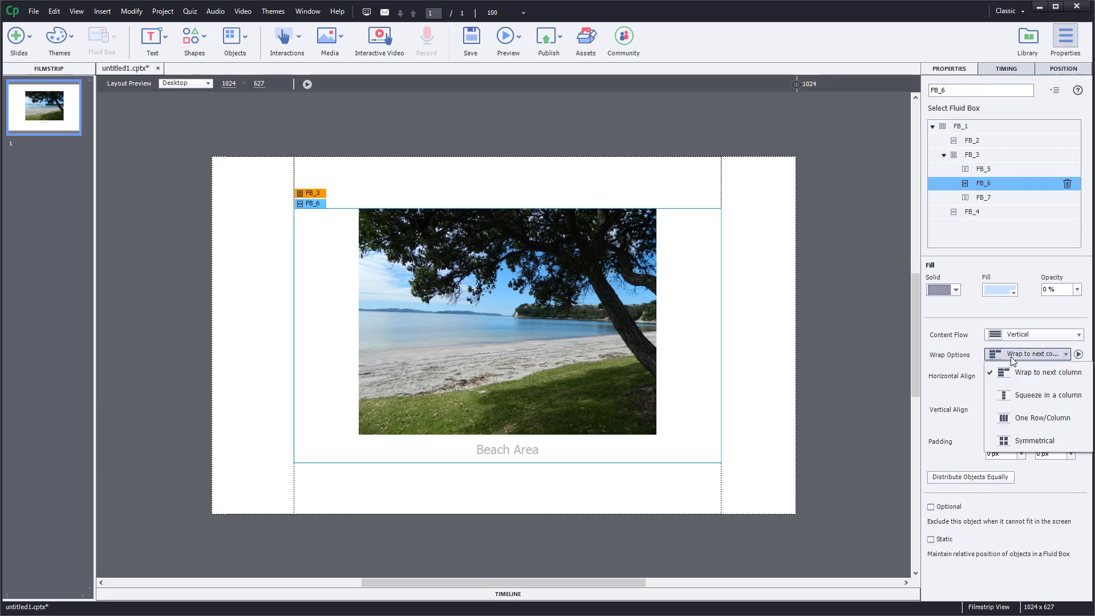
pyautogui.click(1045, 403)
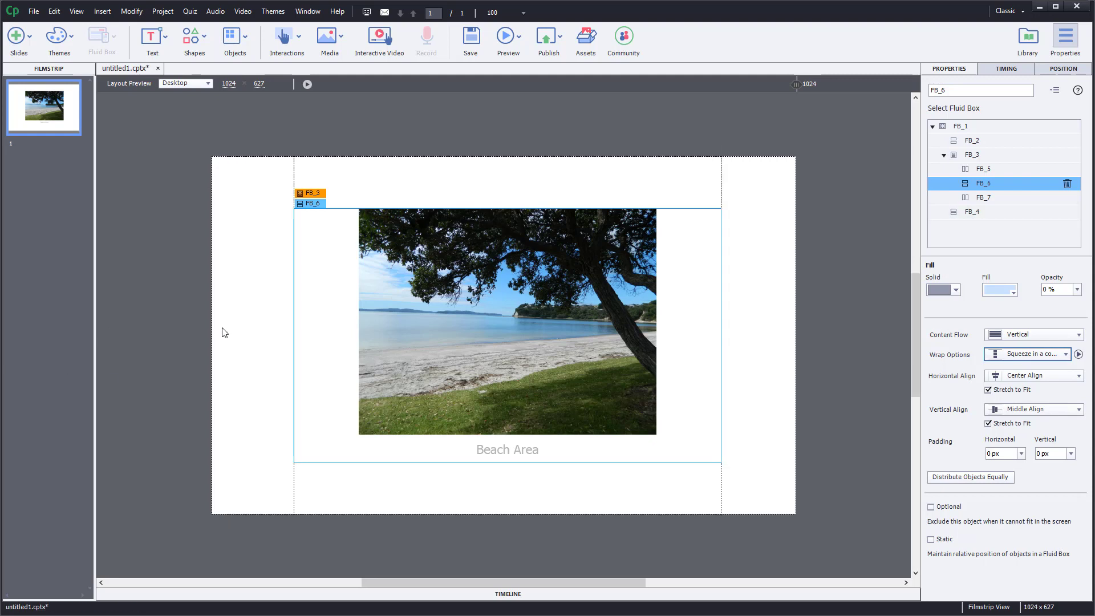
pyautogui.moveTo(797, 84); pyautogui.dragTo(819, 173)
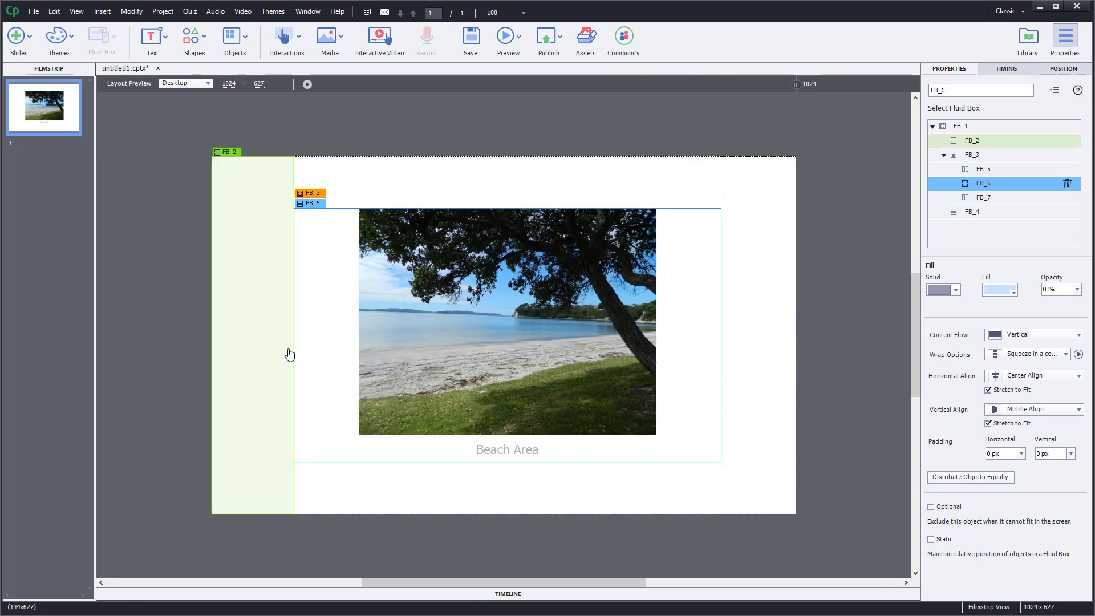